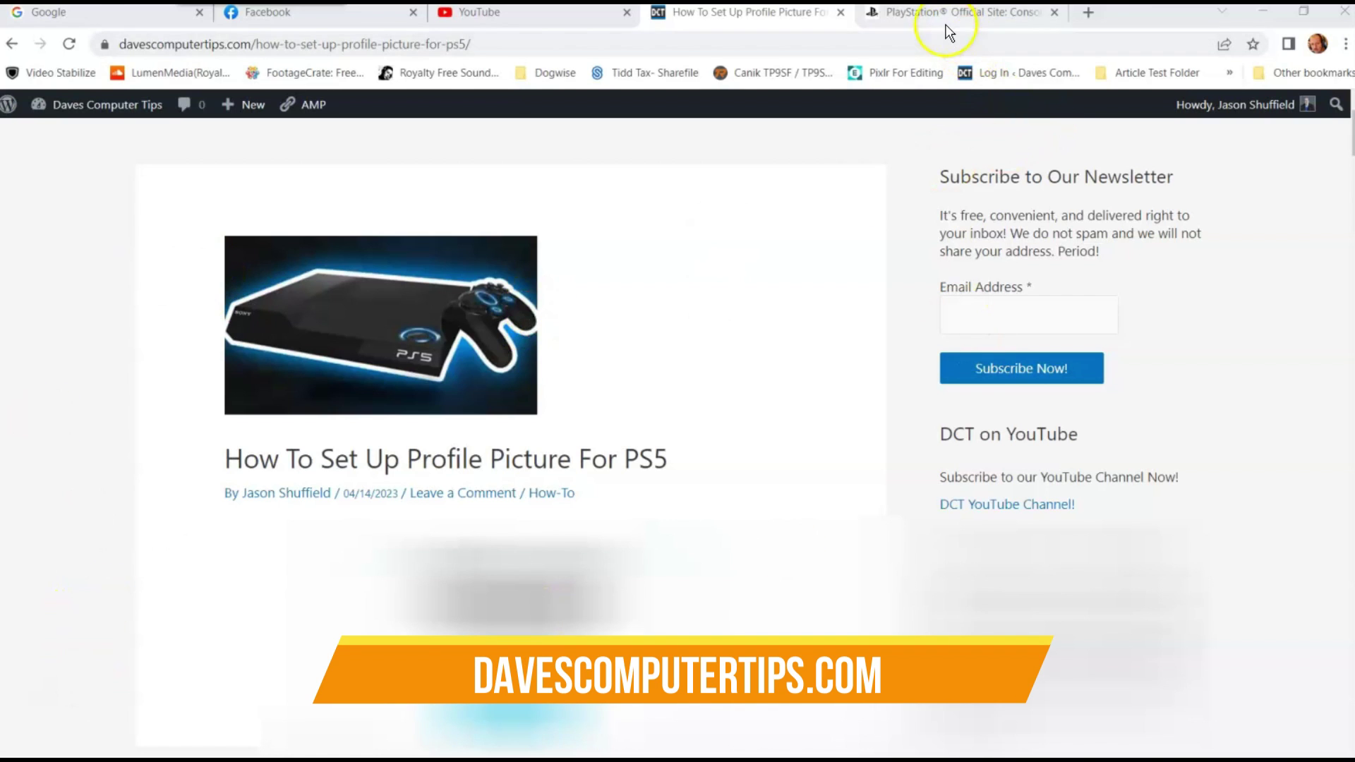
# - Go to the PlayStation.com tab and reach Account Settings from the header avatar menu
pyautogui.click(947, 30)
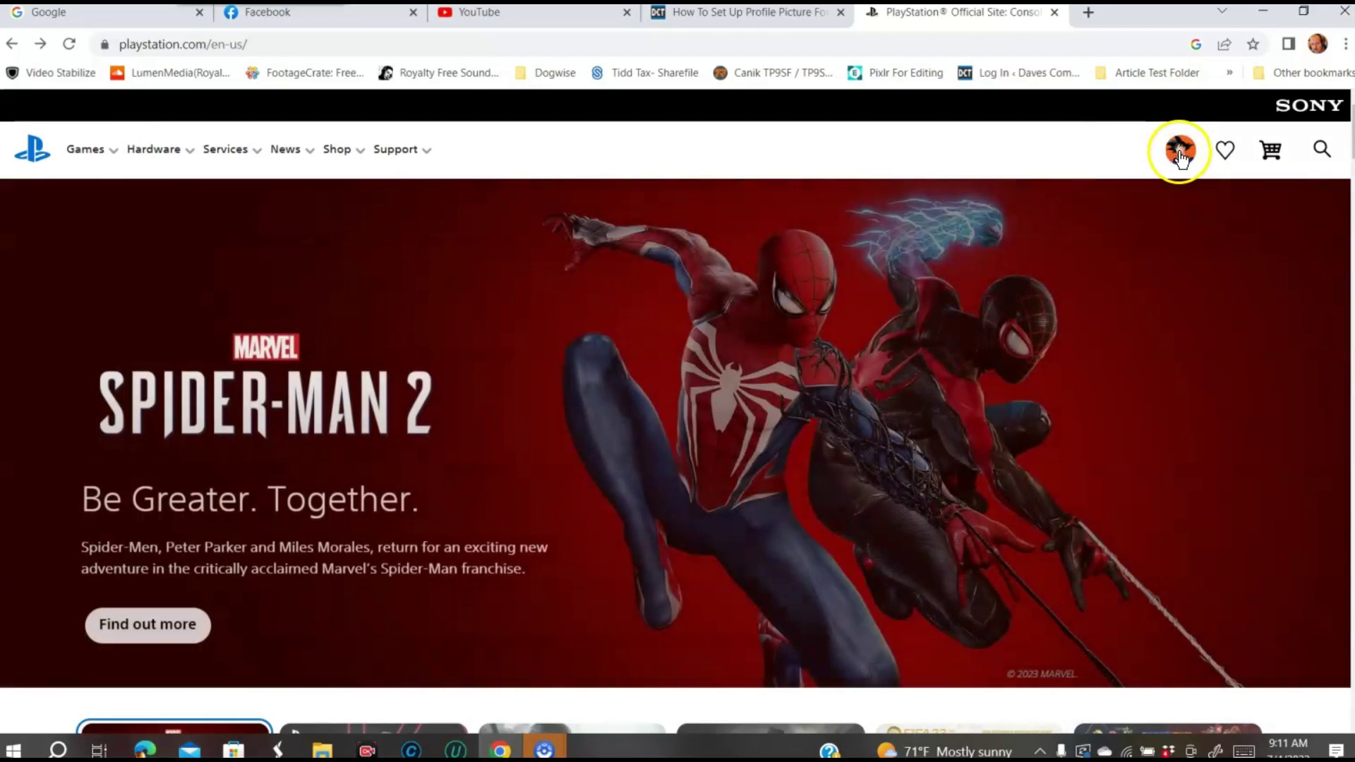
pyautogui.click(1181, 155)
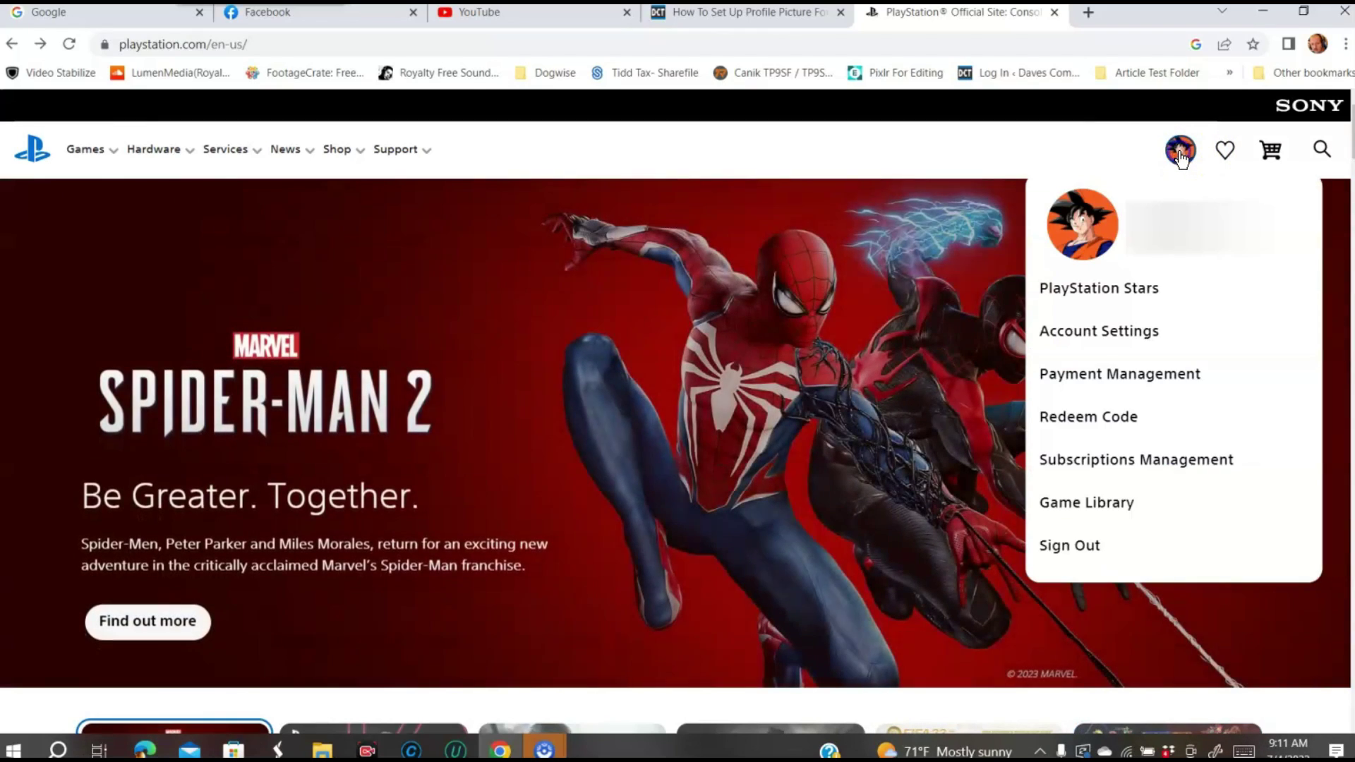
pyautogui.click(1119, 165)
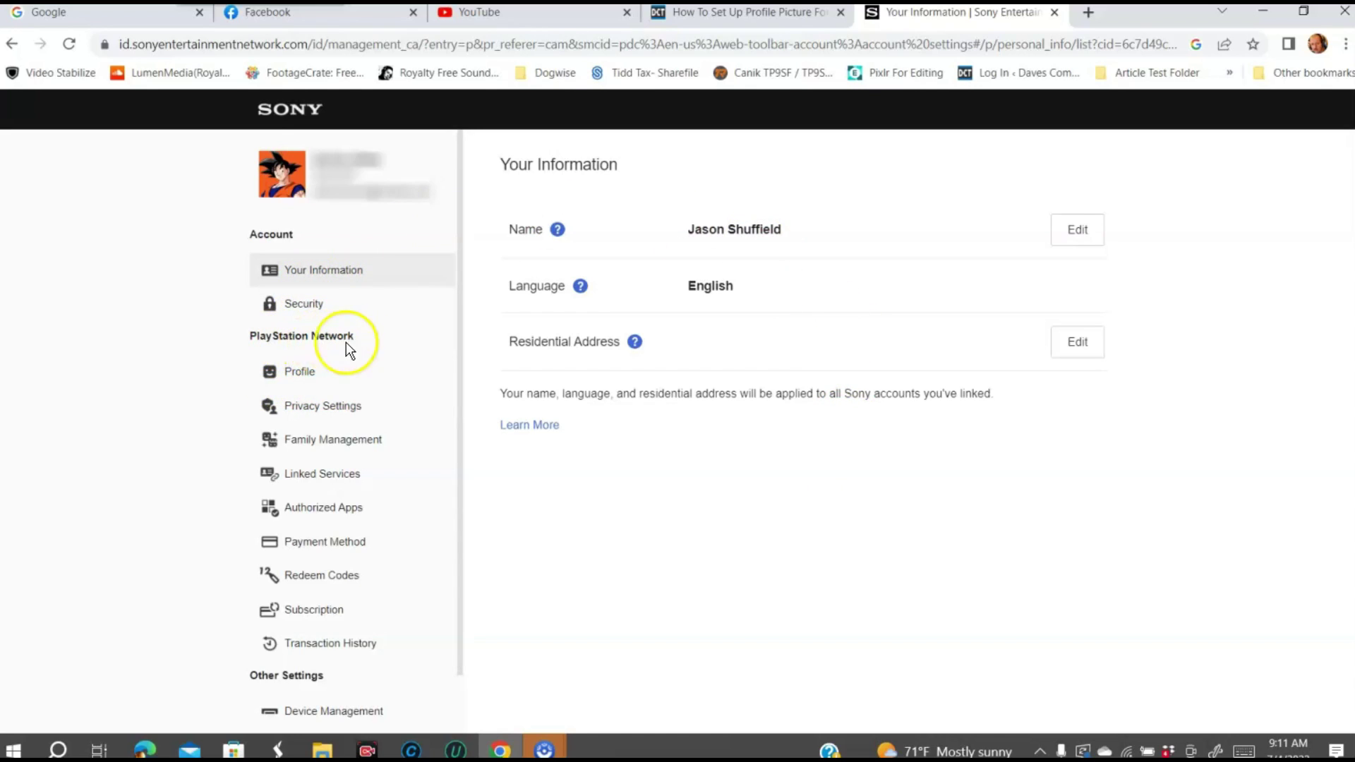
# - From the Profile section, start Edit on Profile Picture and choose Change Picture
pyautogui.click(298, 379)
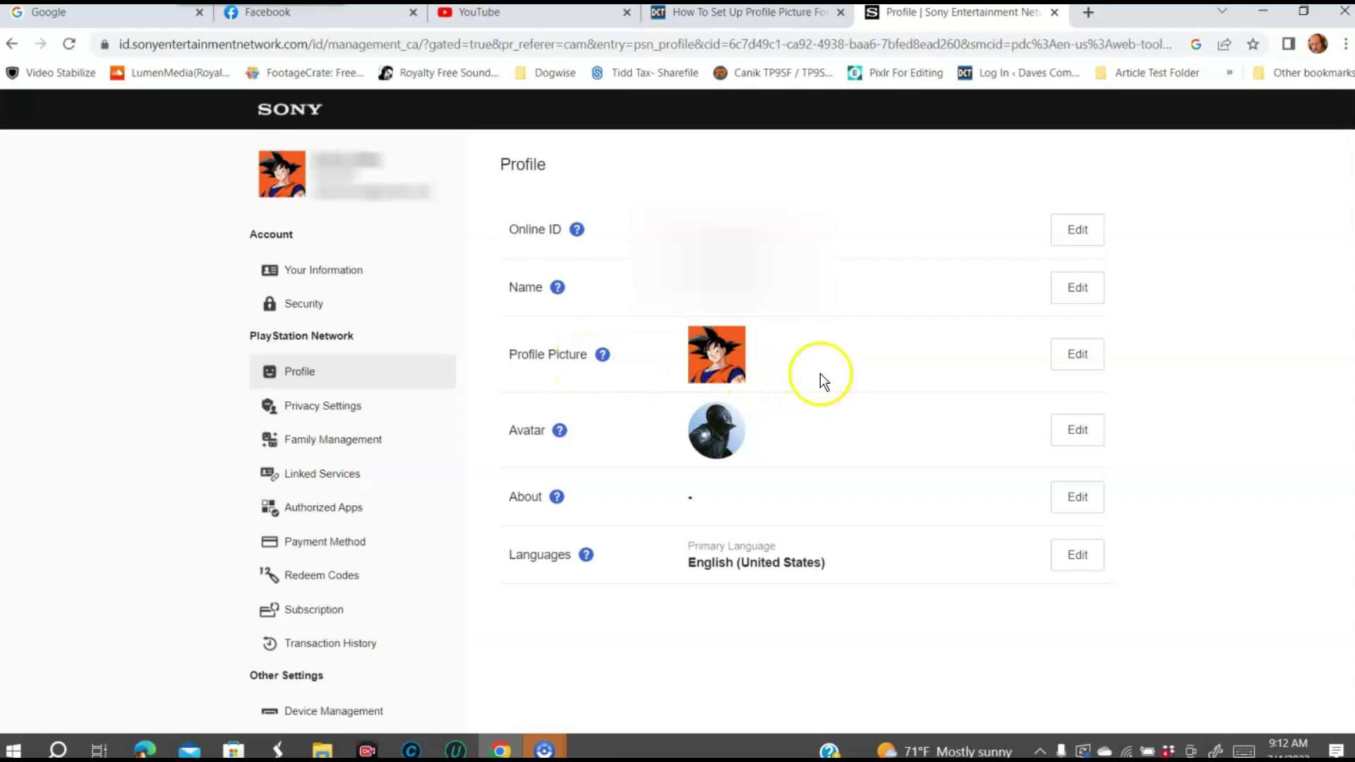
pyautogui.click(1081, 362)
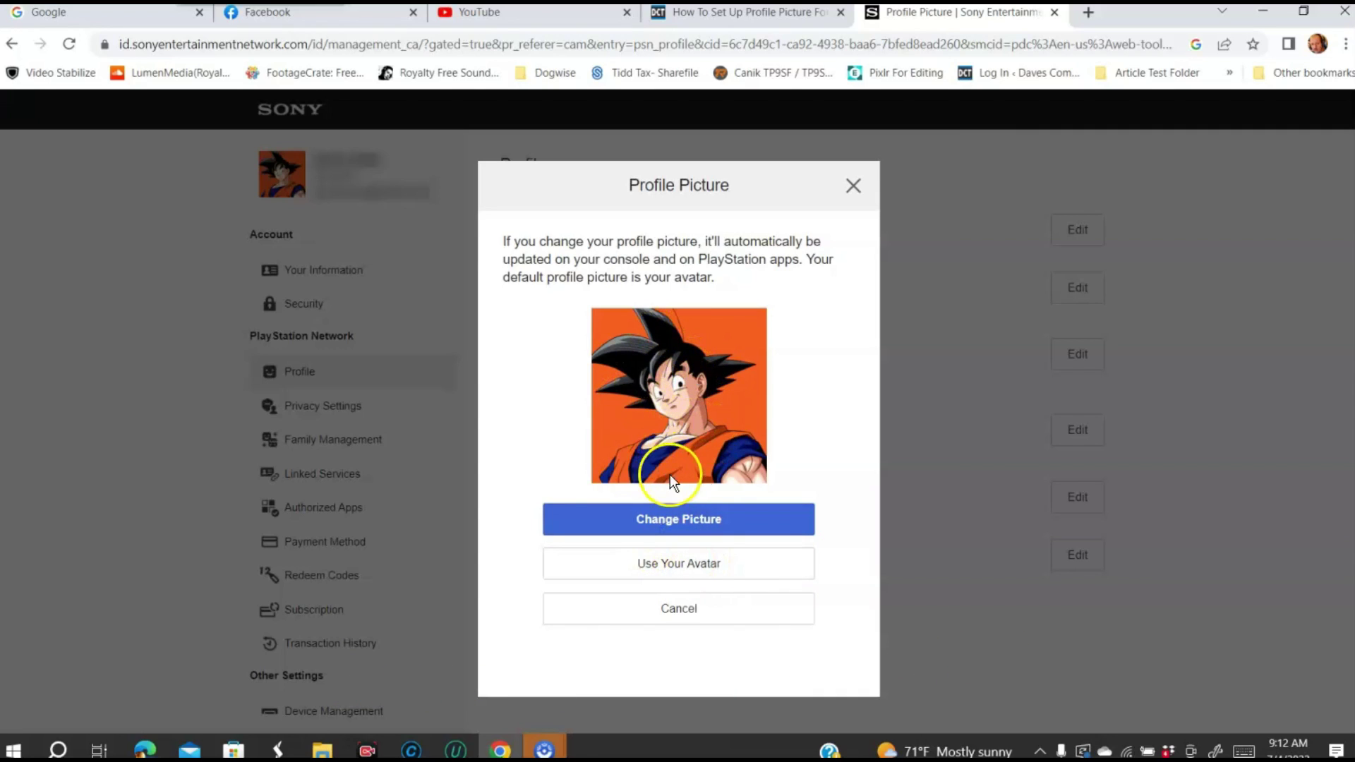
pyautogui.click(669, 535)
# - Choose GoldClubGamersSticker.jpg from Downloads > profile images and load it into the picture editor
pyautogui.click(671, 521)
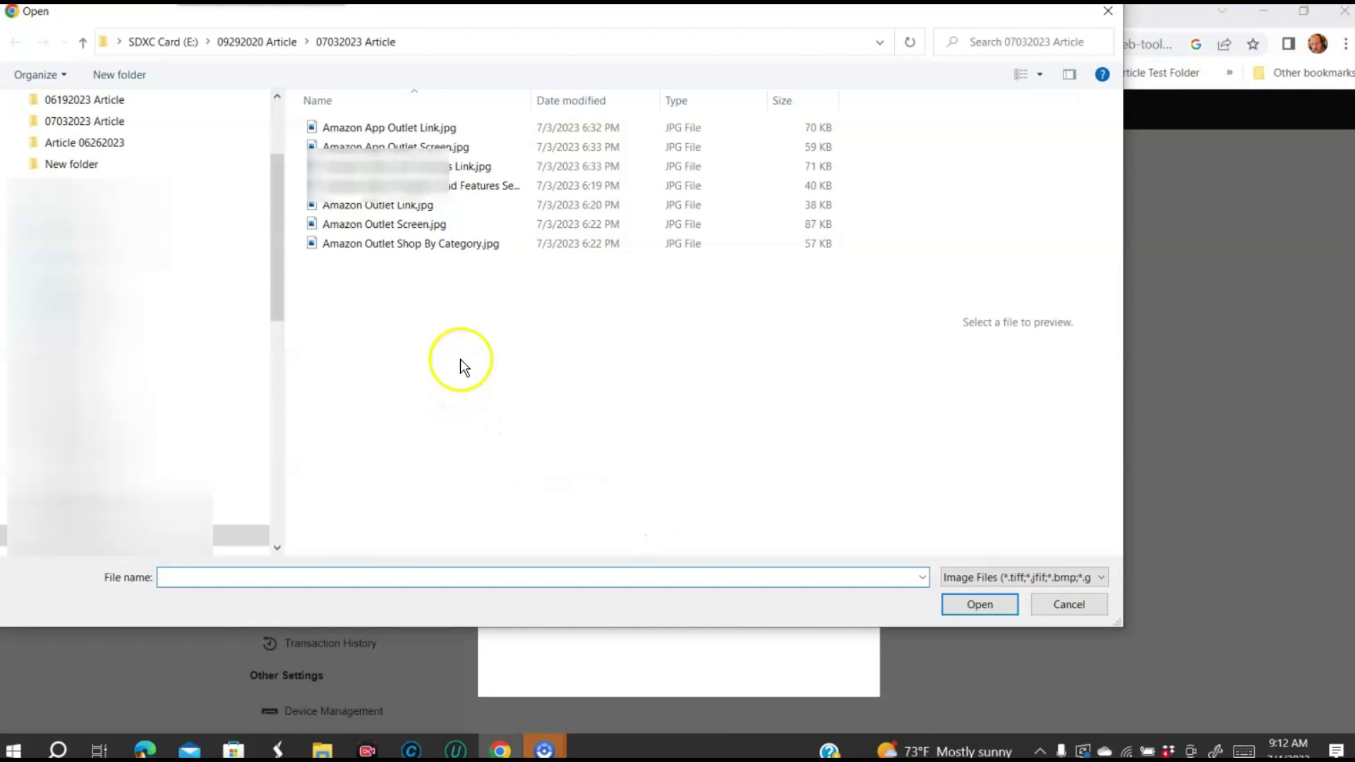
pyautogui.click(278, 299)
pyautogui.moveTo(278, 296); pyautogui.dragTo(293, 228)
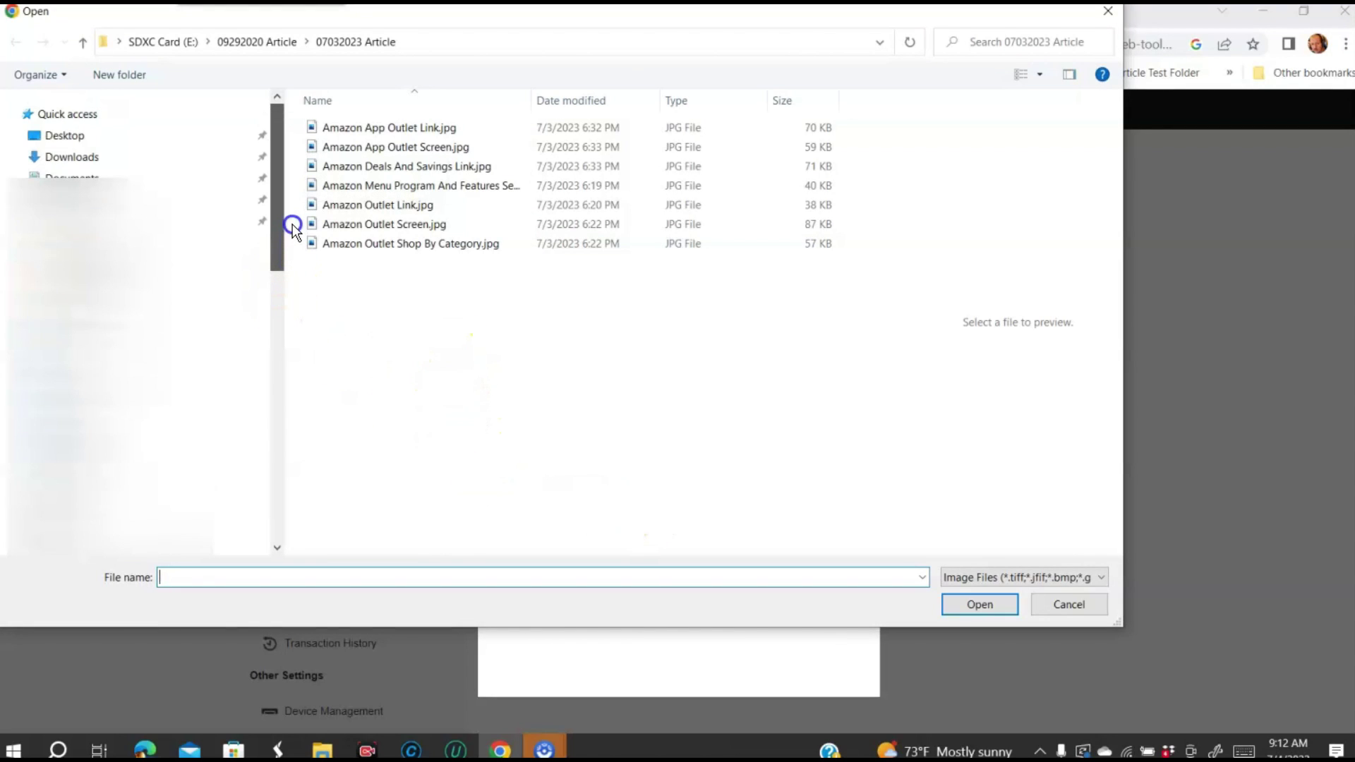
pyautogui.click(92, 158)
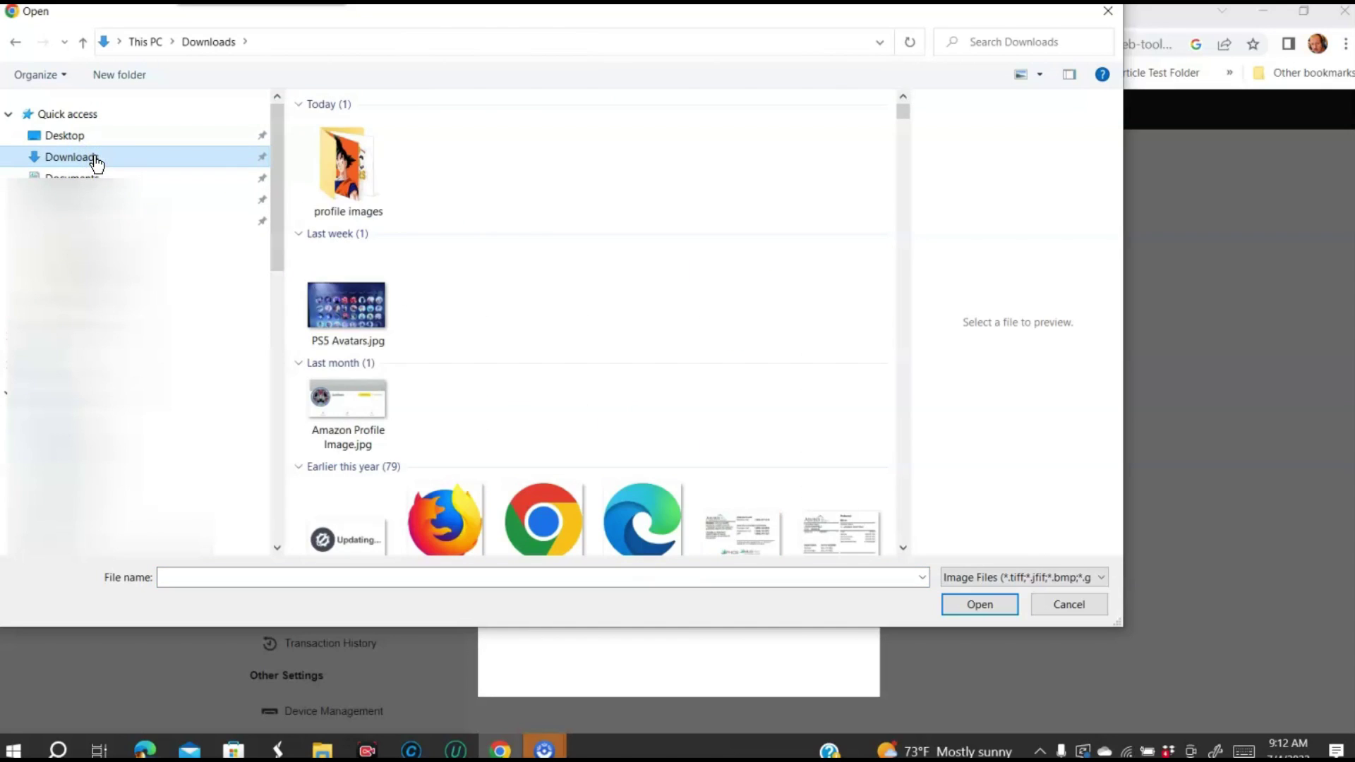
pyautogui.doubleClick(384, 194)
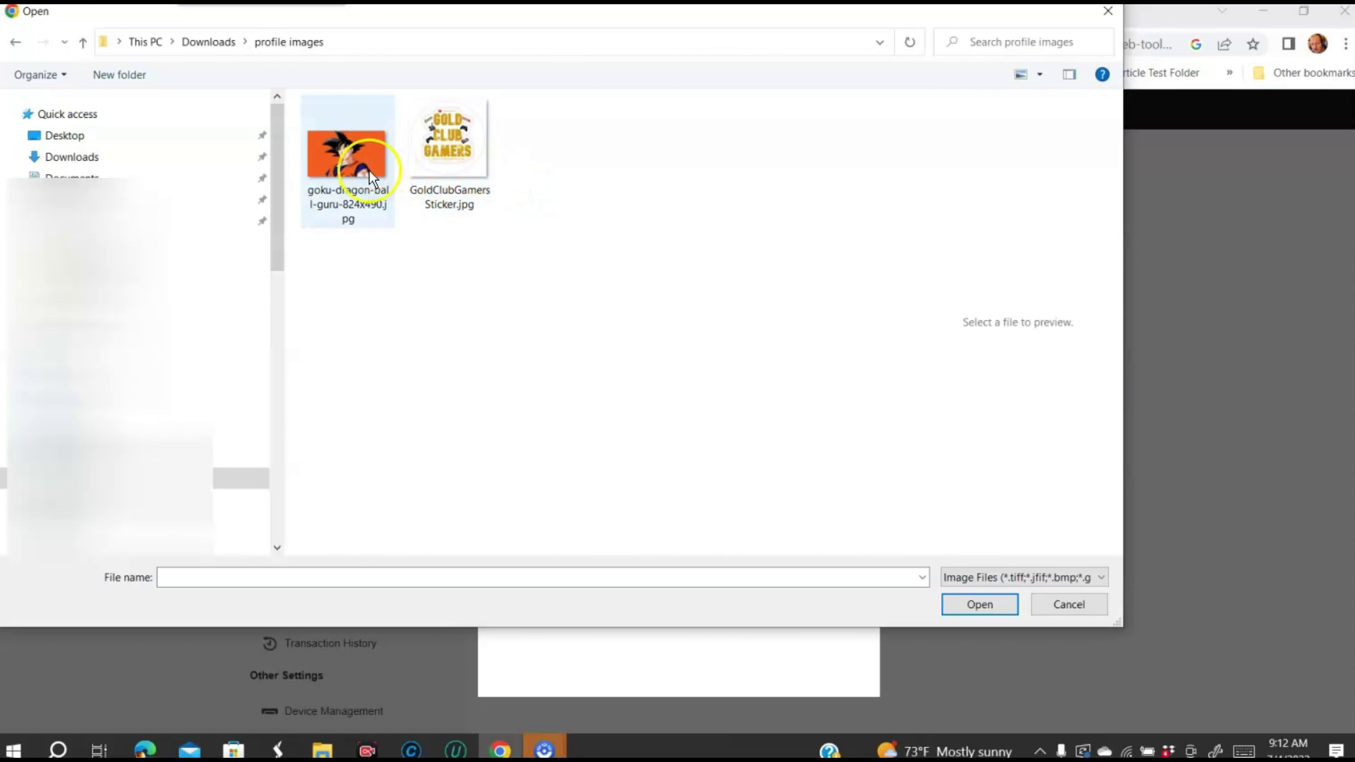
pyautogui.click(450, 135)
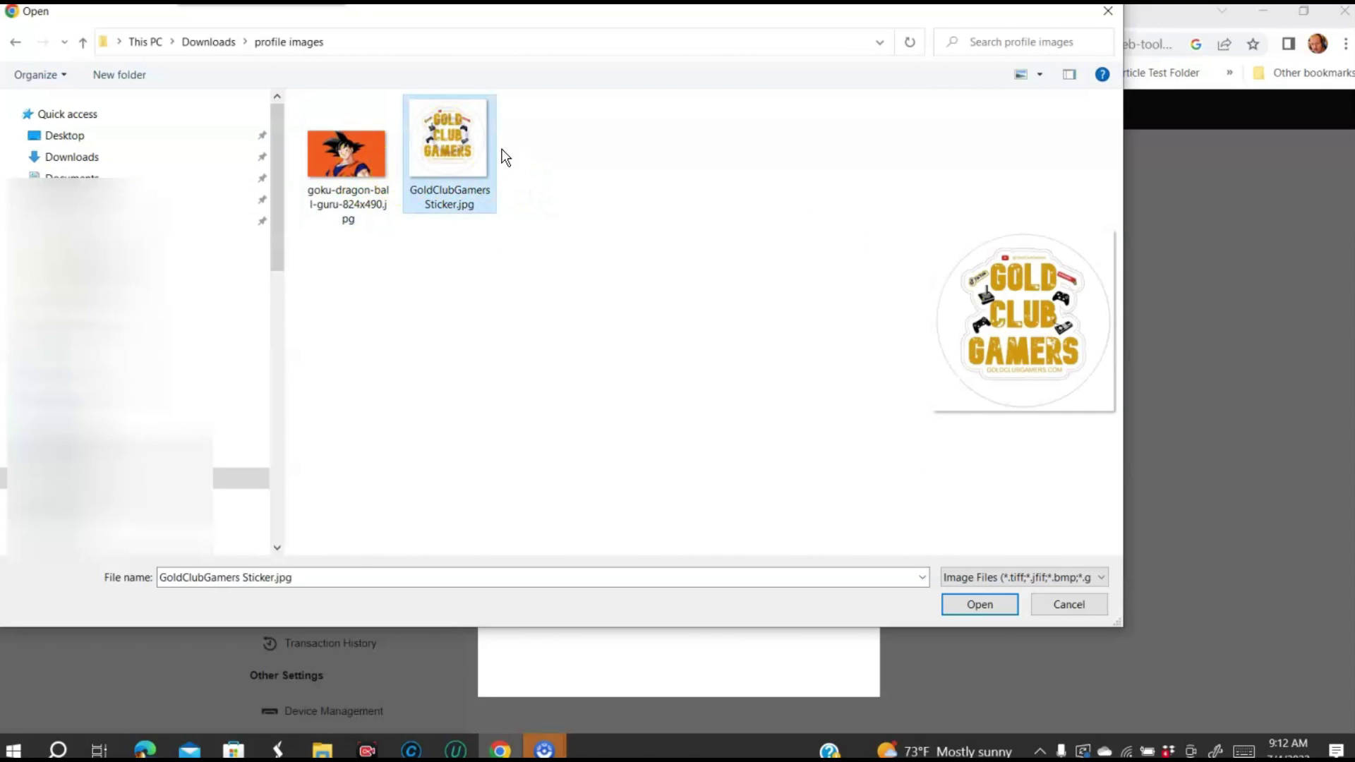
pyautogui.click(978, 607)
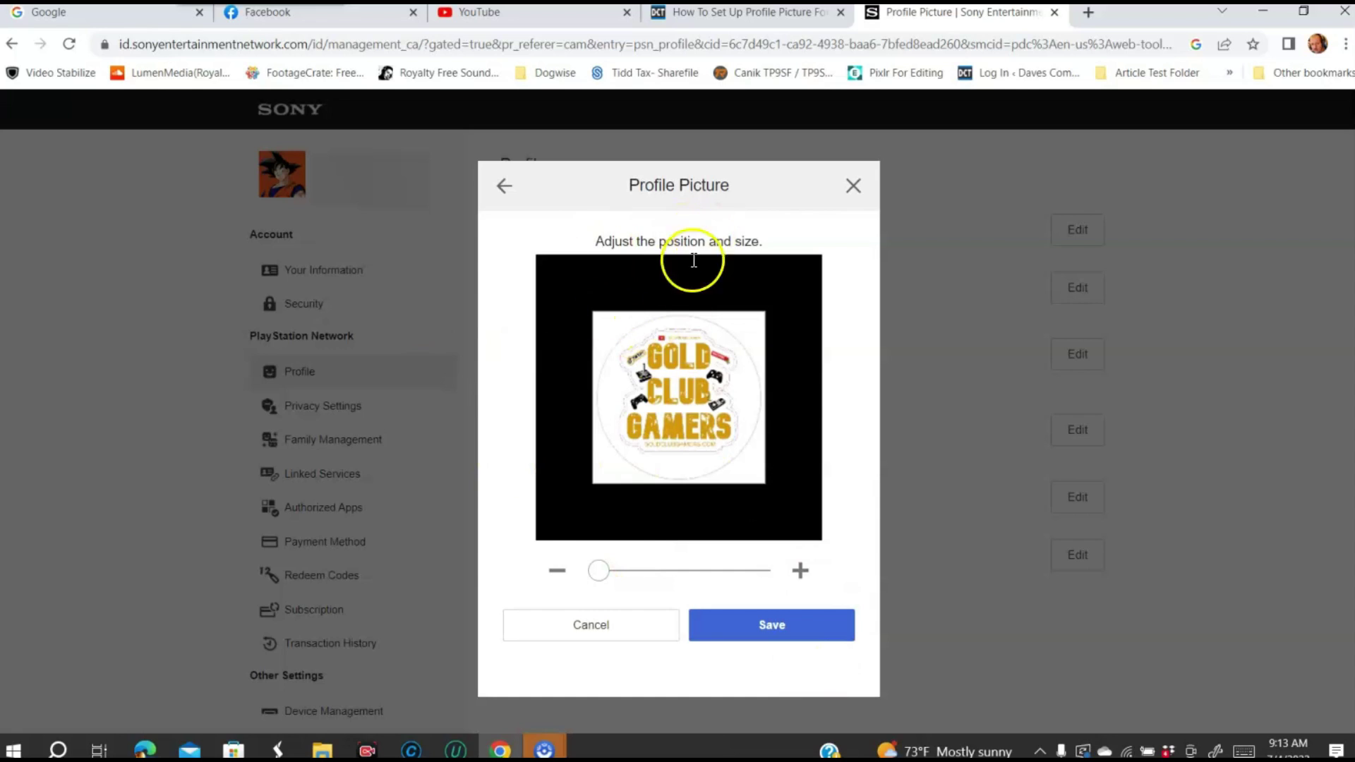
# - Nudge the zoom slider right so the logo fills slightly more of the crop area
pyautogui.moveTo(609, 575)
pyautogui.mouseDown()
pyautogui.moveTo(642, 579)
pyautogui.moveTo(600, 573)
pyautogui.mouseUp()
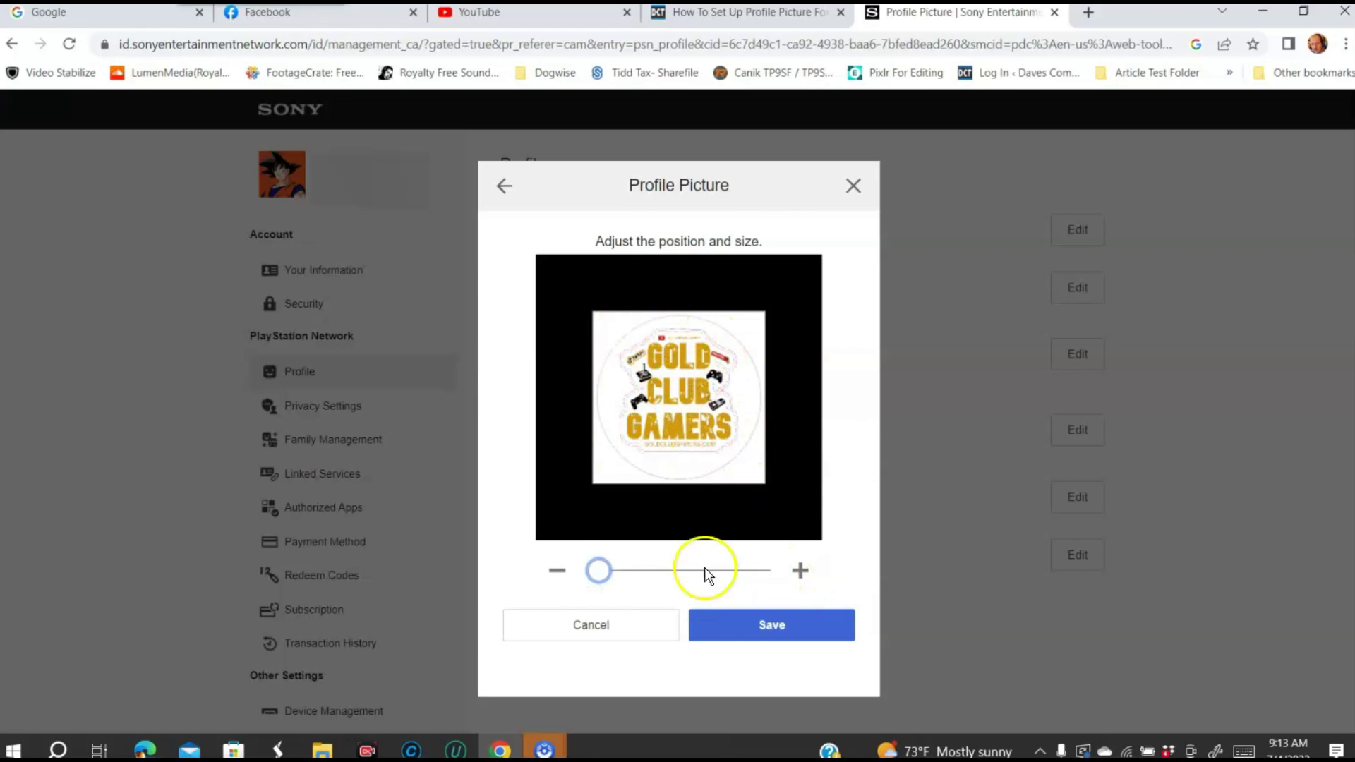
pyautogui.moveTo(600, 570)
pyautogui.mouseDown()
pyautogui.moveTo(678, 573)
pyautogui.moveTo(603, 577)
pyautogui.mouseUp()
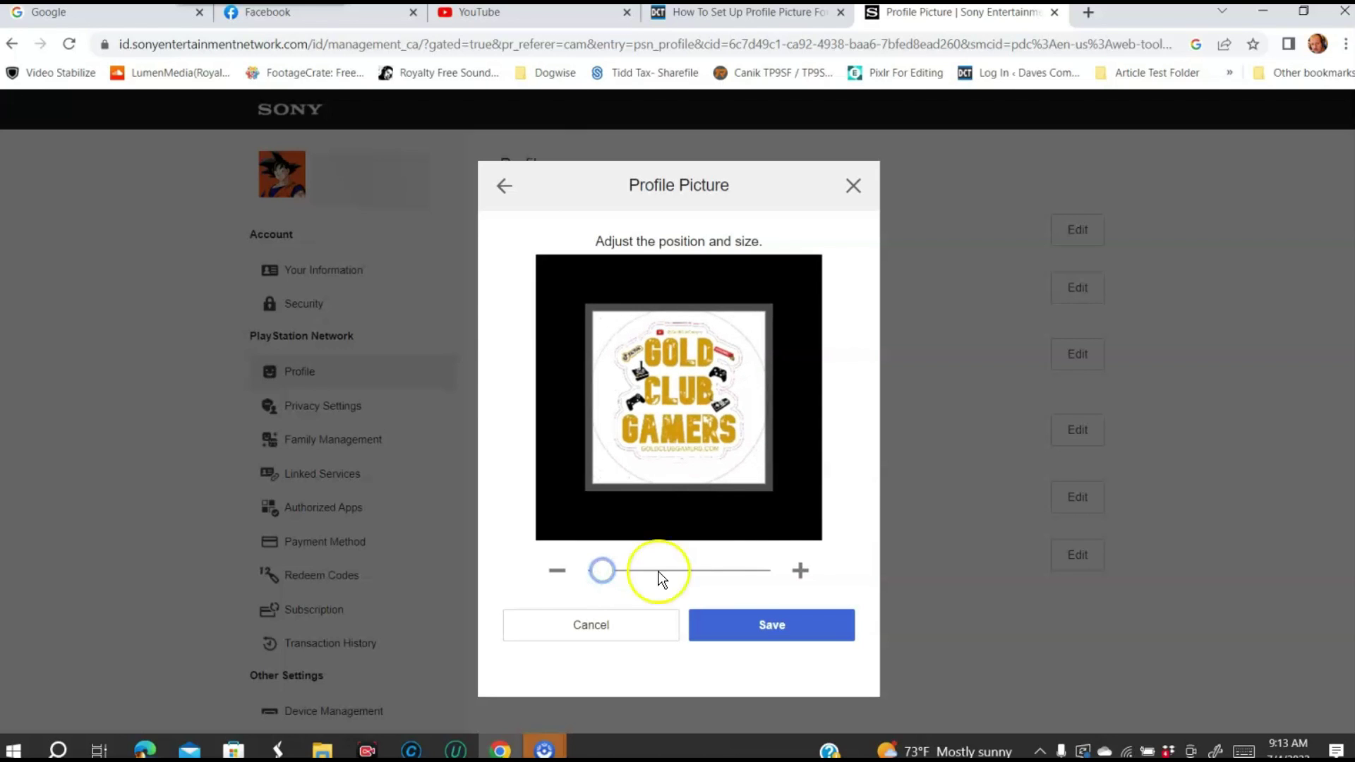
pyautogui.click(693, 16)
pyautogui.scroll(-4, 742, 498)
pyautogui.scroll(-3, 699, 526)
pyautogui.scroll(-3, 697, 524)
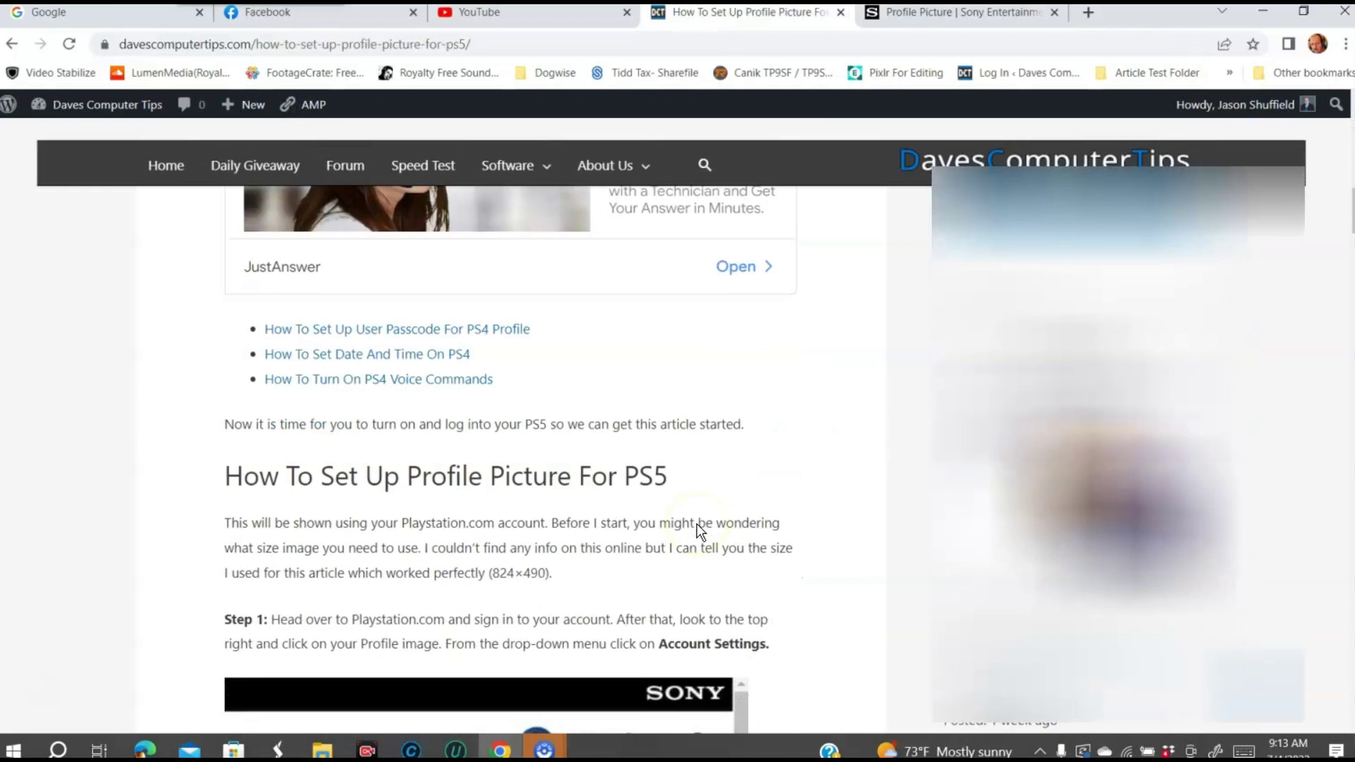
pyautogui.scroll(-3, 697, 524)
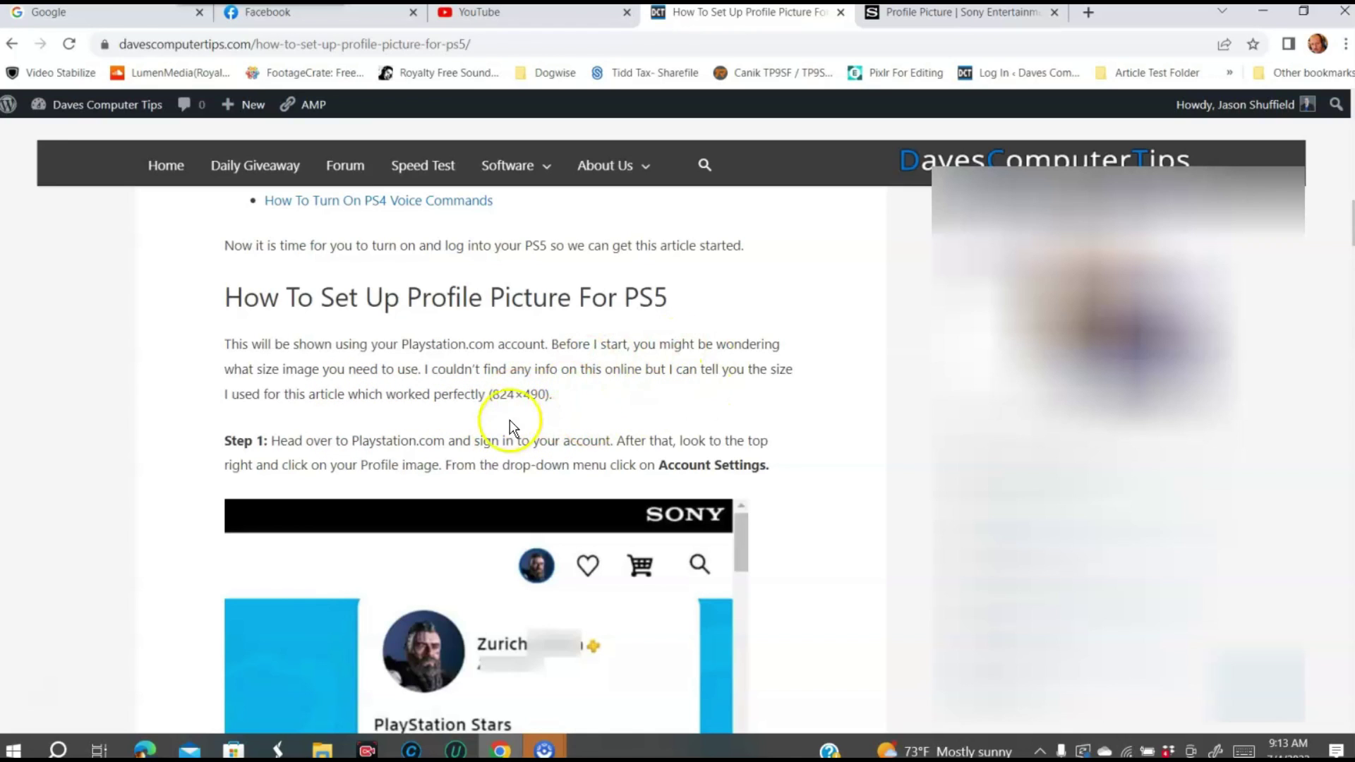
pyautogui.scroll(-2, 689, 386)
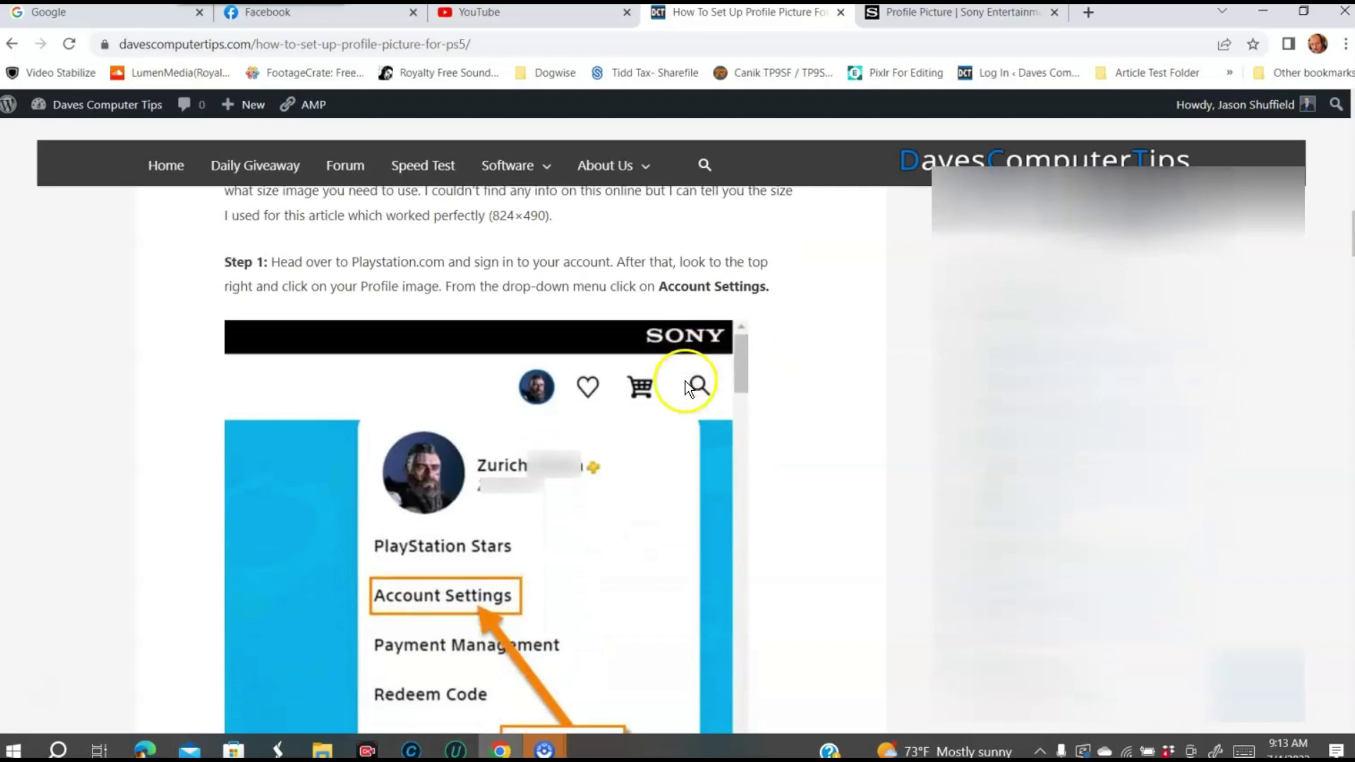
pyautogui.scroll(-2, 810, 378)
pyautogui.scroll(-2, 810, 376)
pyautogui.scroll(2, 810, 376)
pyautogui.scroll(4, 811, 377)
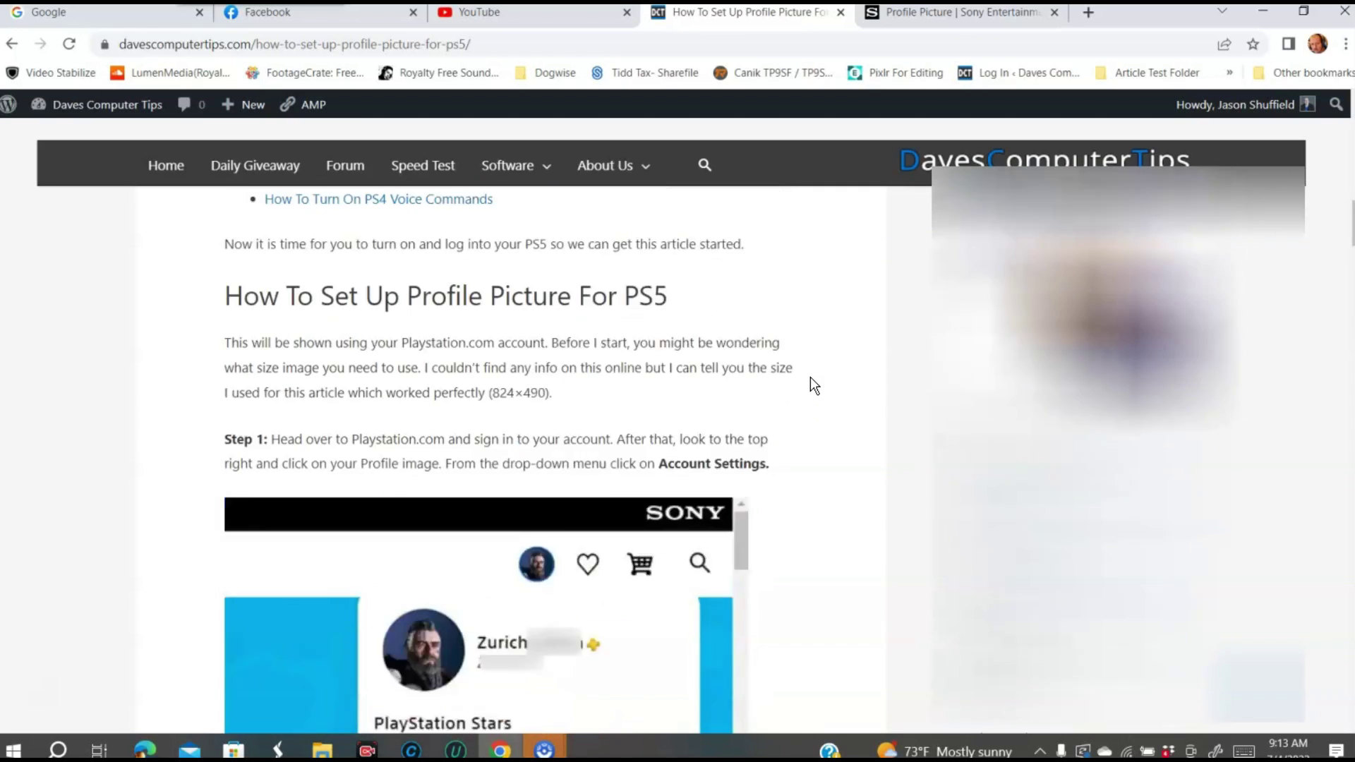
pyautogui.scroll(1, 811, 378)
pyautogui.click(893, 22)
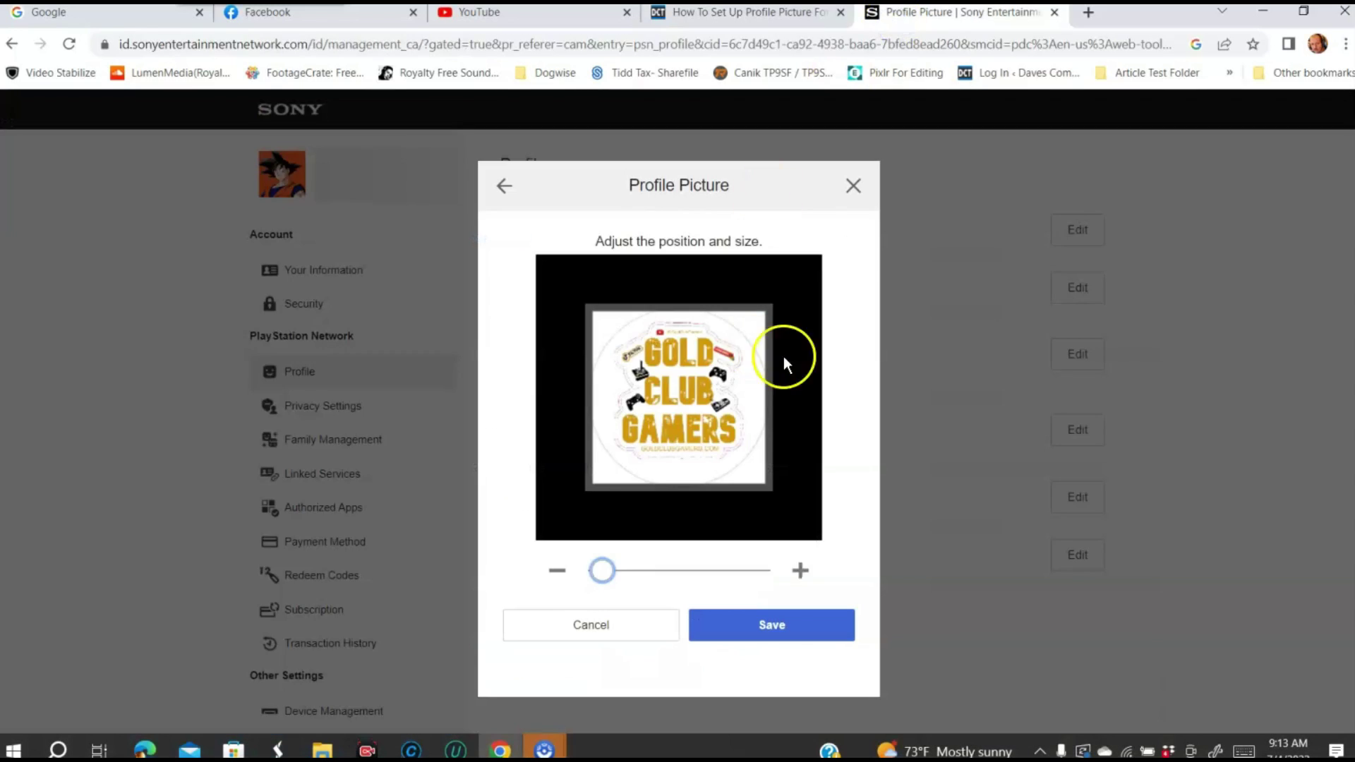
# - Return the zoom slider to minimum, then save and confirm the logo as the profile picture
pyautogui.moveTo(602, 571); pyautogui.dragTo(597, 573)
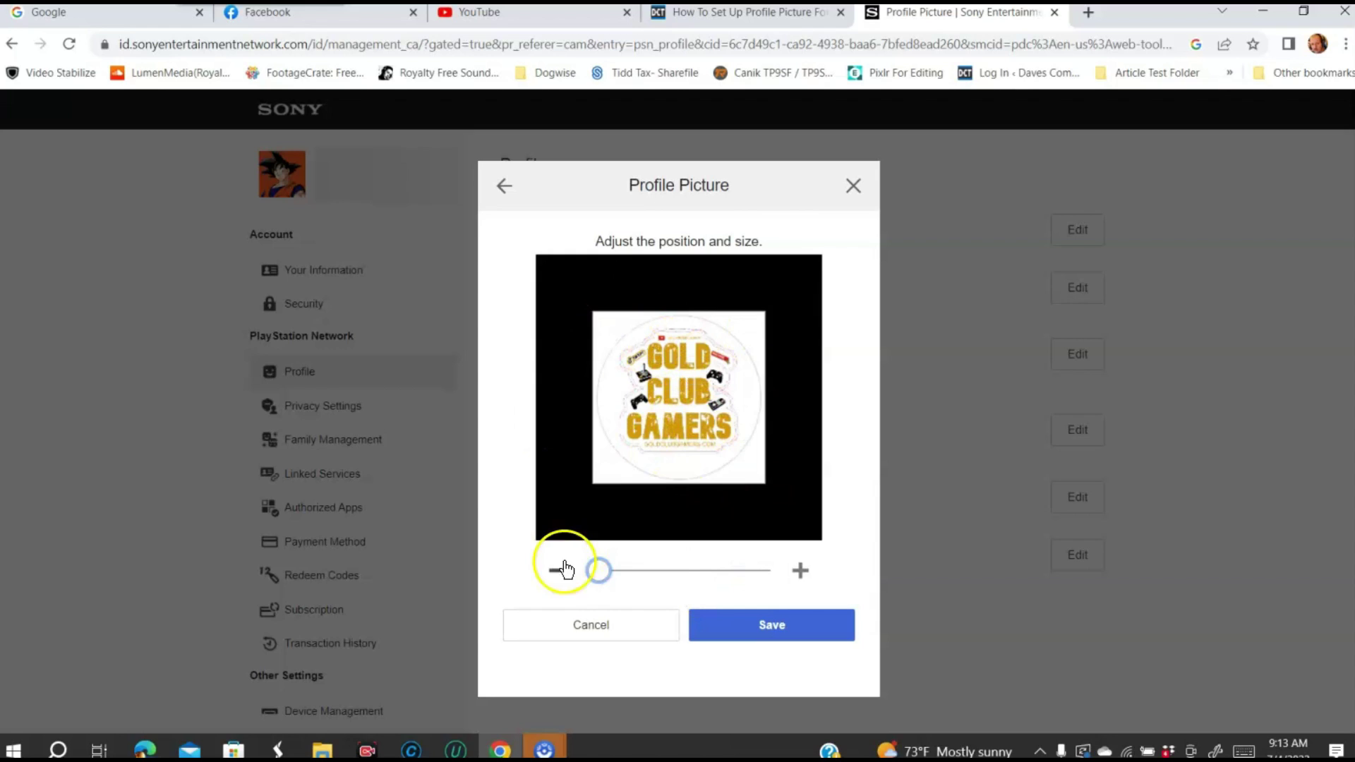
pyautogui.moveTo(600, 571); pyautogui.dragTo(598, 572)
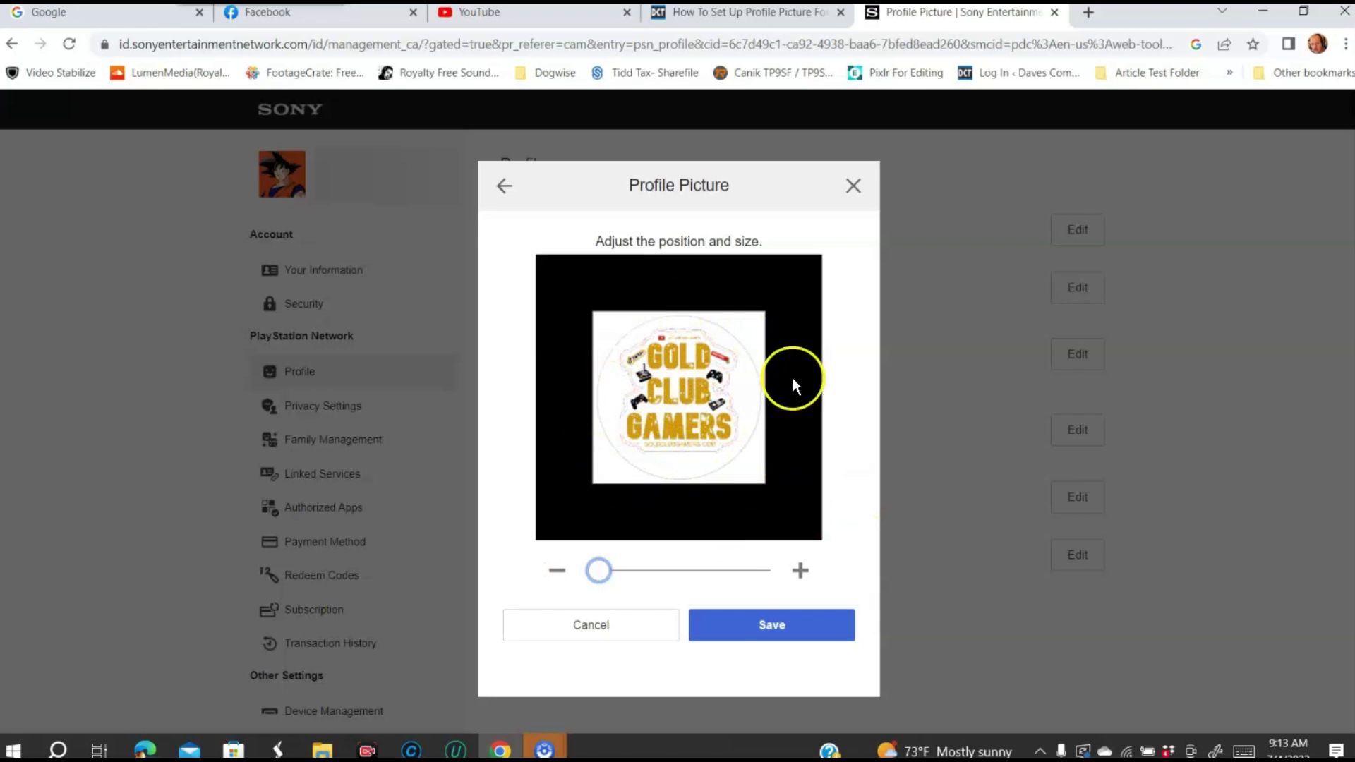
pyautogui.click(747, 633)
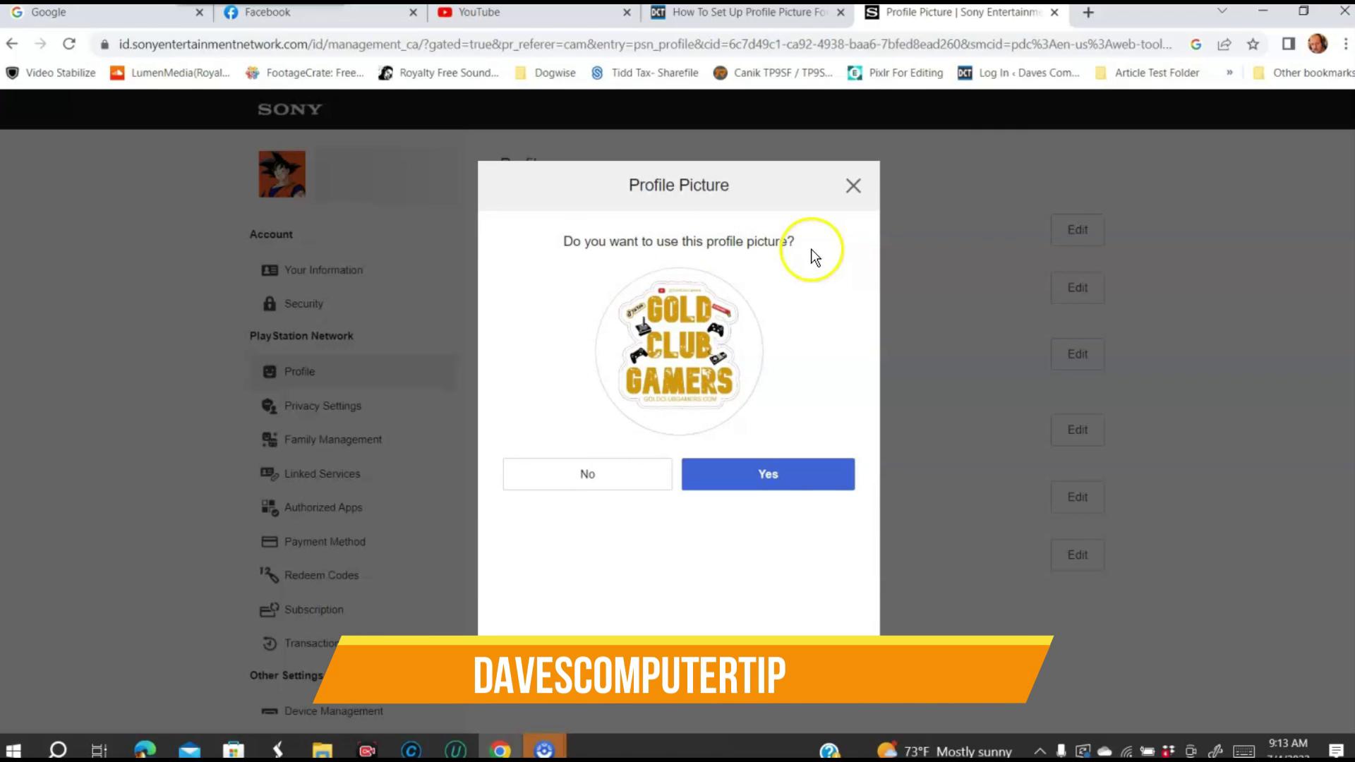
pyautogui.click(775, 478)
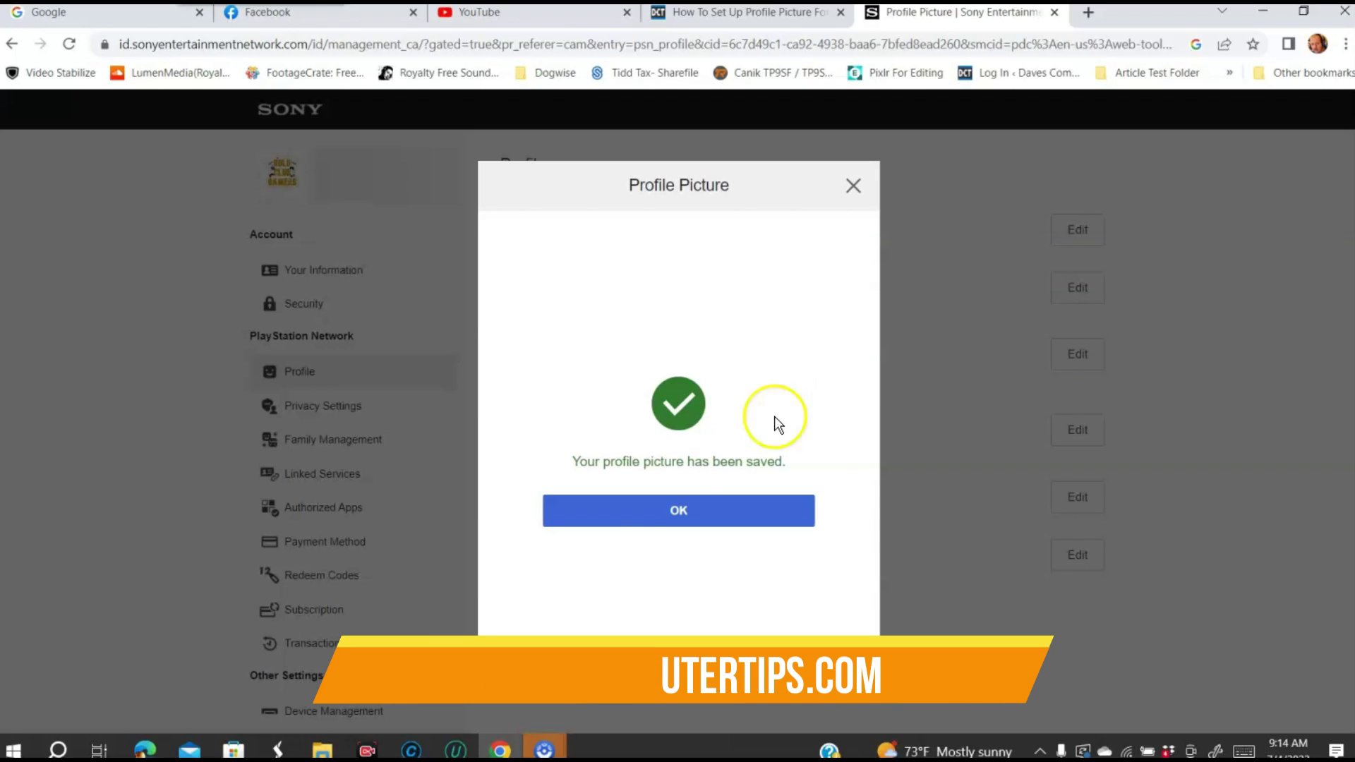
# - Dismiss the saved confirmation with OK and return to the Profile | Sony tab after visiting the article tab
pyautogui.click(663, 529)
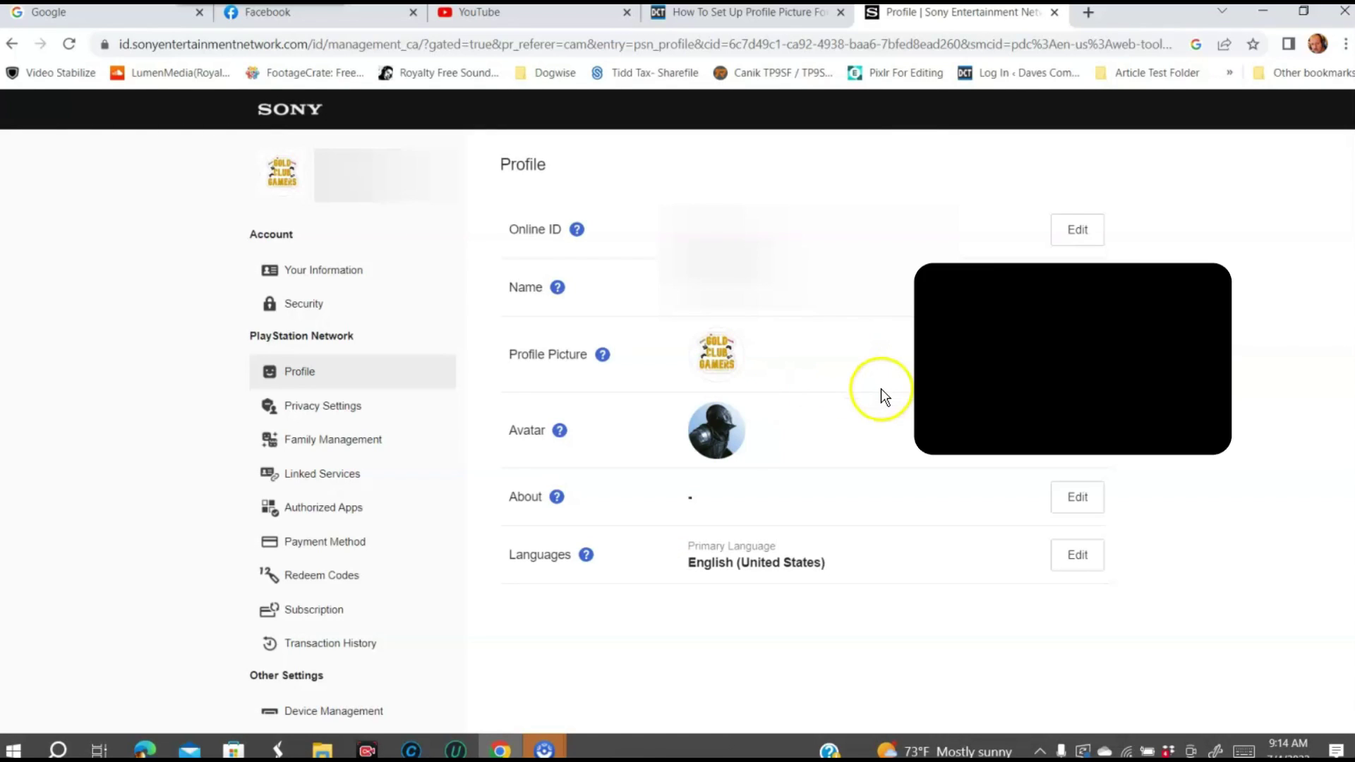
pyautogui.click(741, 13)
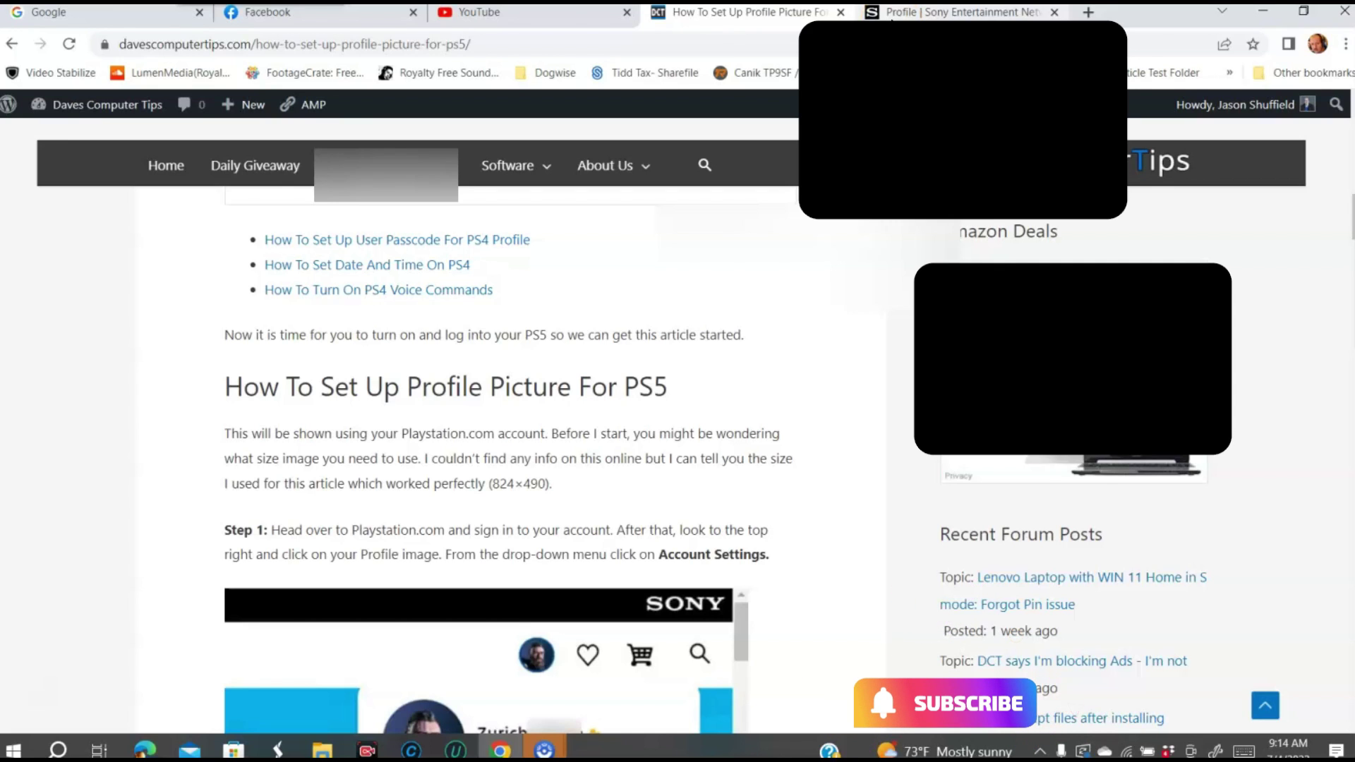
pyautogui.click(893, 13)
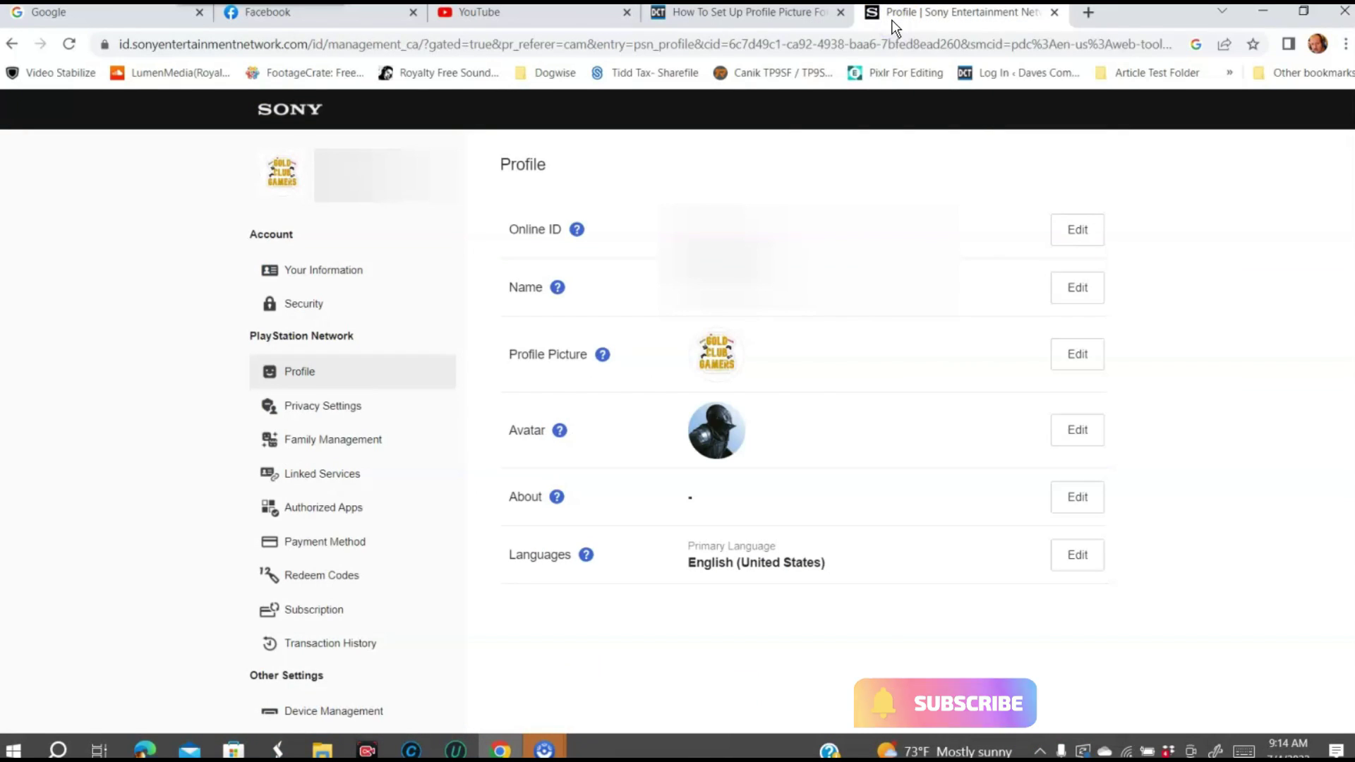